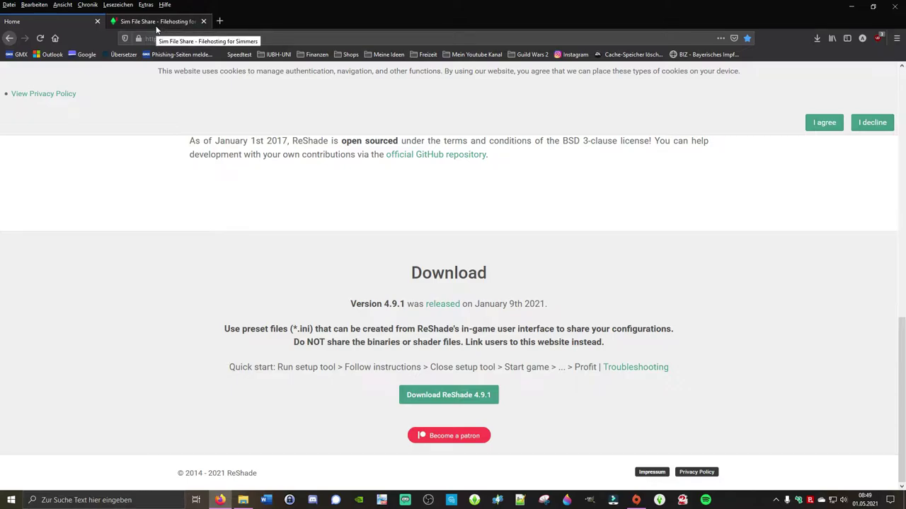
# Download the Light_byALP.ini preset from its Sim File Share page.
pyautogui.click(157, 22)
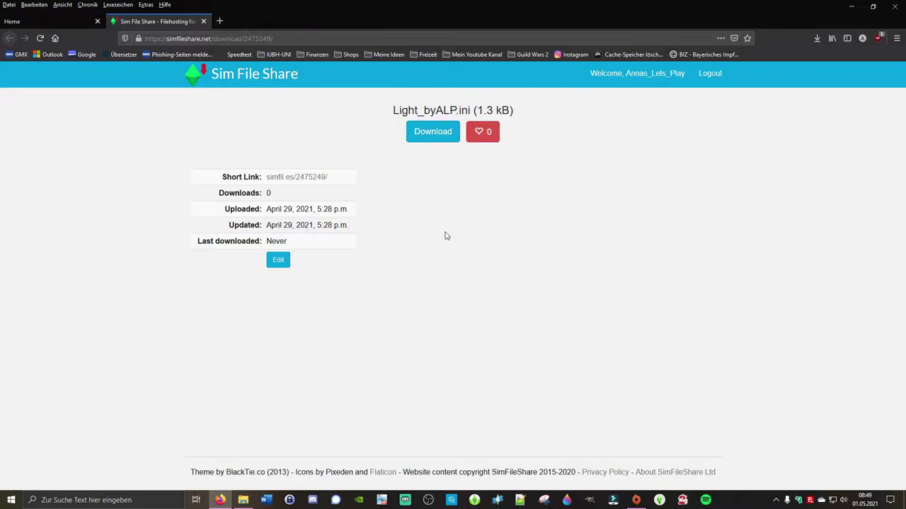
pyautogui.click(434, 134)
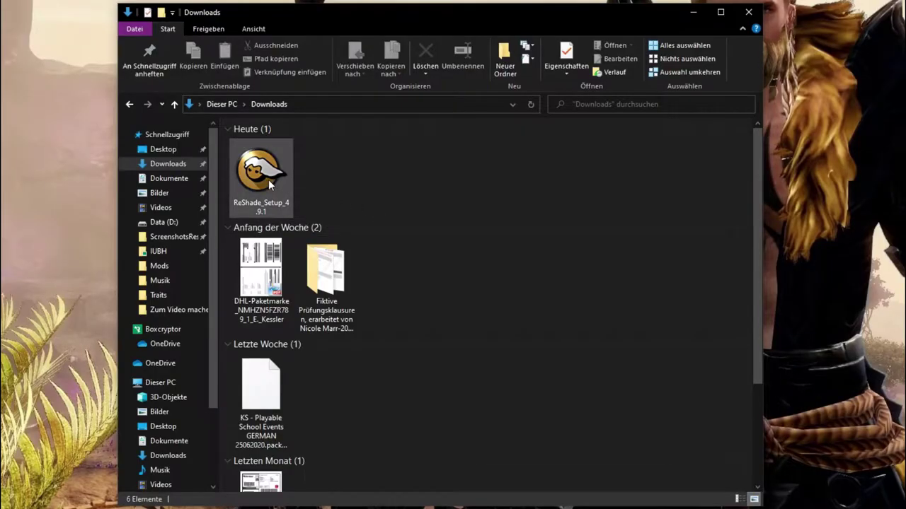
# Launch ReShade_Setup_4.9.1 from the Downloads folder and start browsing for the game to manage.
pyautogui.doubleClick(269, 182)
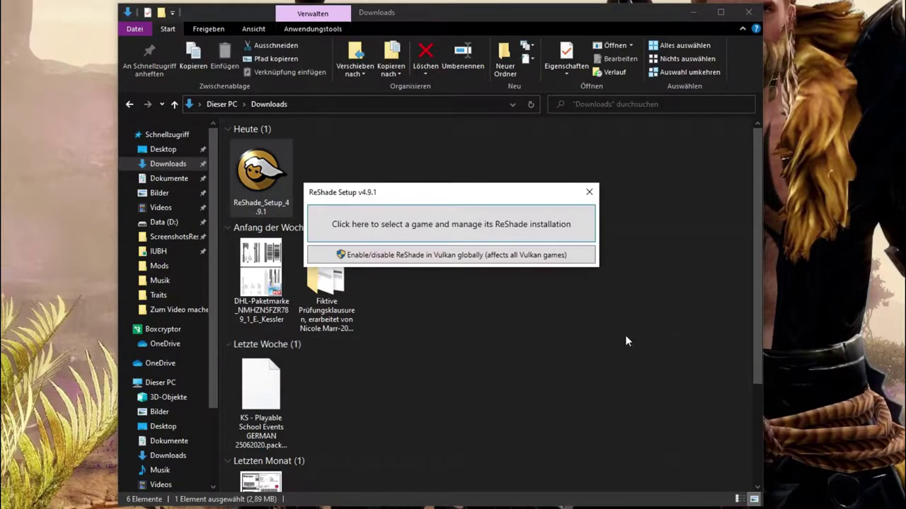
pyautogui.click(414, 228)
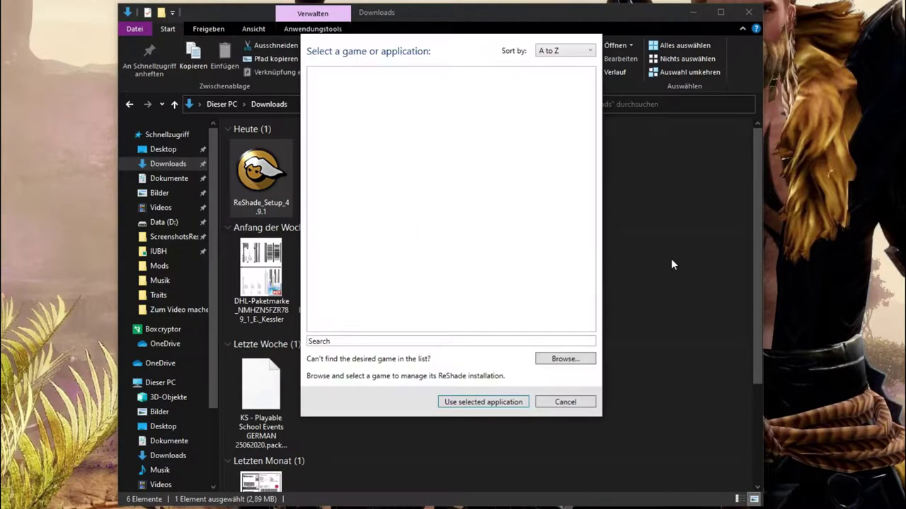
pyautogui.click(568, 359)
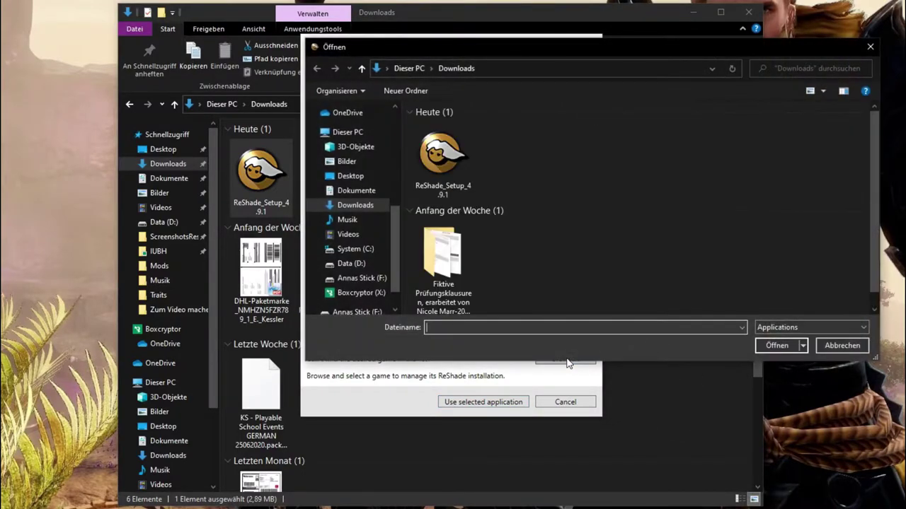
# Choose the TS4_x64 application in System (C:) > Programme (x86) > Origin Games > The Sims 4 > Game > Bin as the target game.
pyautogui.scroll(-1, 384, 153)
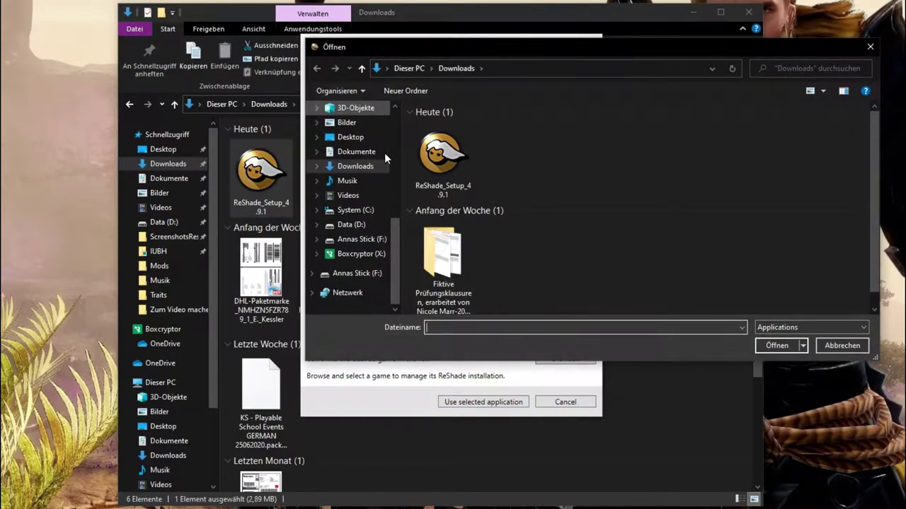
pyautogui.click(355, 210)
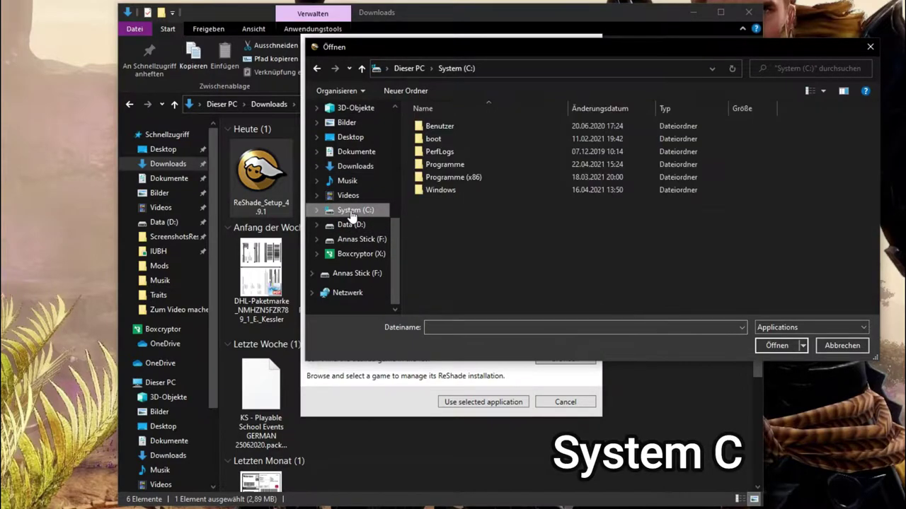
pyautogui.doubleClick(466, 177)
pyautogui.scroll(-1, 455, 226)
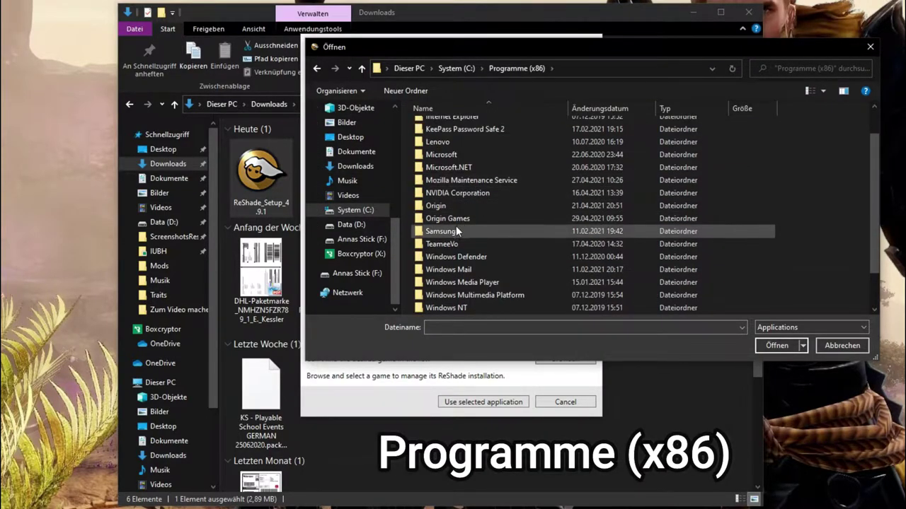
pyautogui.doubleClick(446, 218)
pyautogui.doubleClick(447, 127)
pyautogui.scroll(-1, 447, 127)
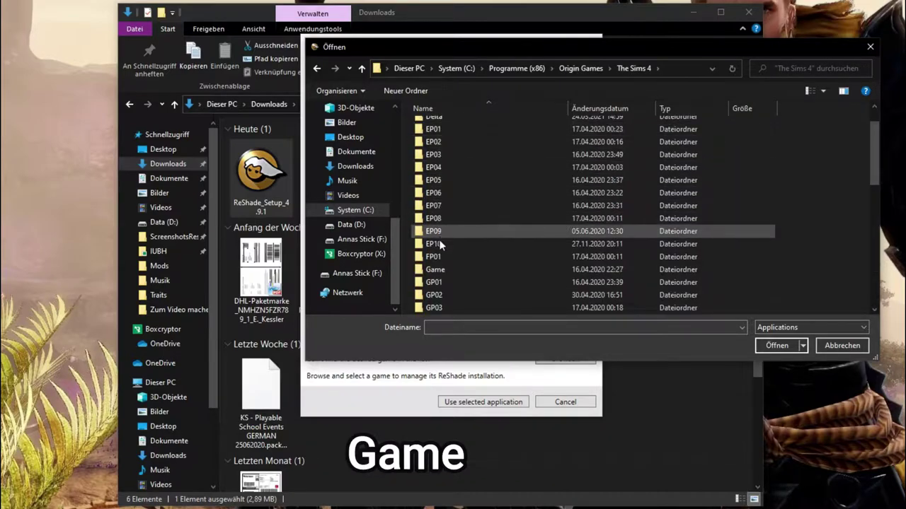
pyautogui.doubleClick(439, 271)
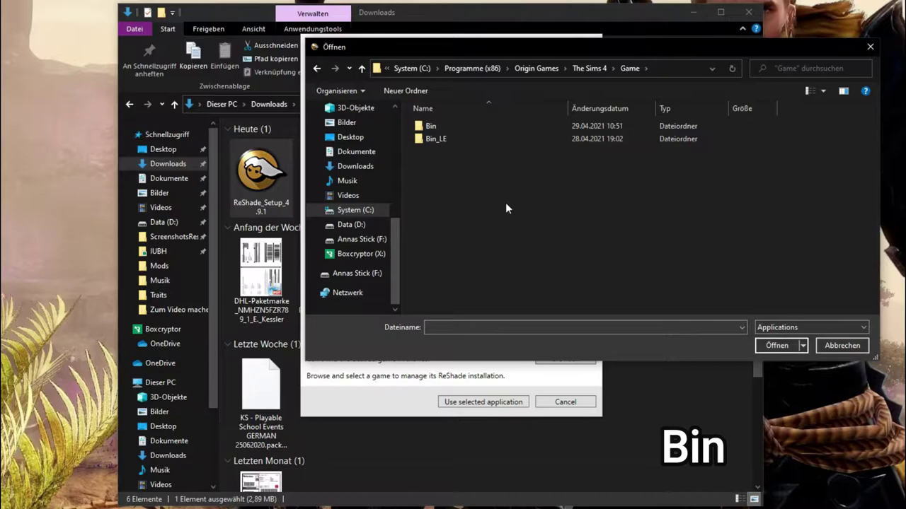
pyautogui.doubleClick(461, 124)
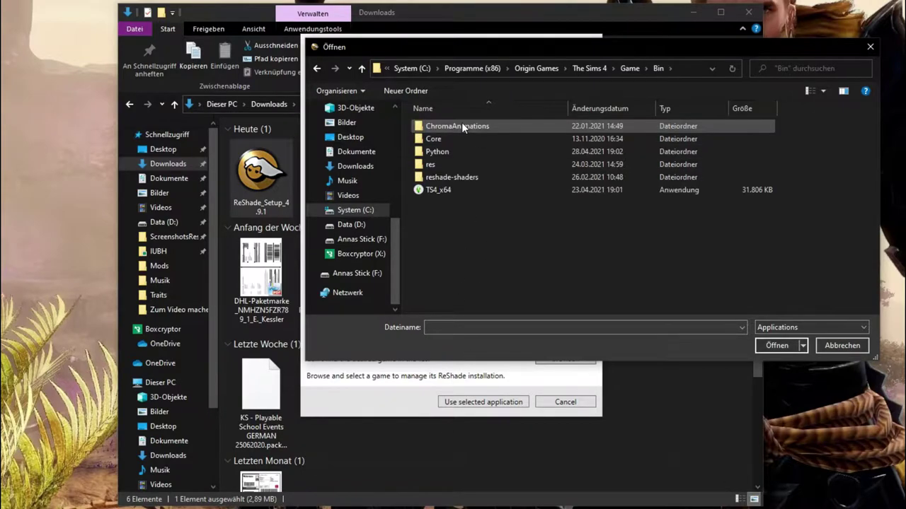
pyautogui.doubleClick(454, 191)
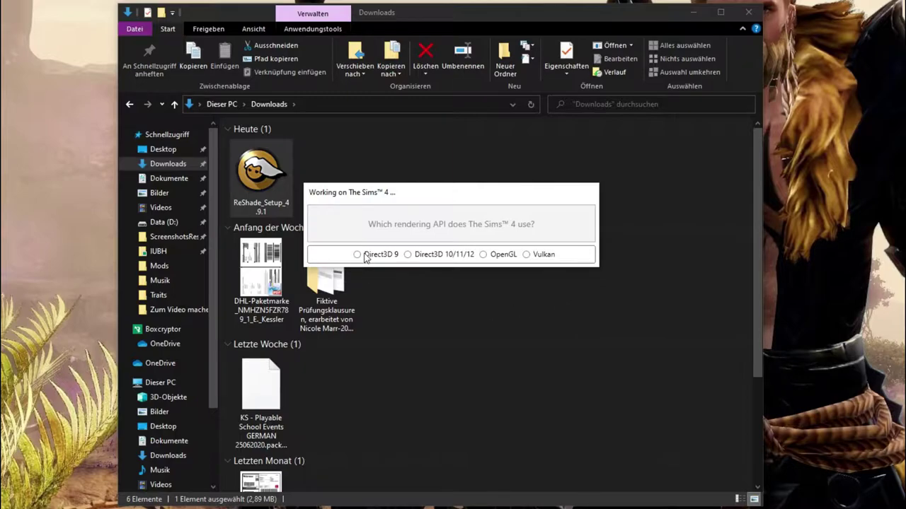
# Set the rendering API to Direct3D 9 and update the existing ReShade installation.
pyautogui.click(359, 256)
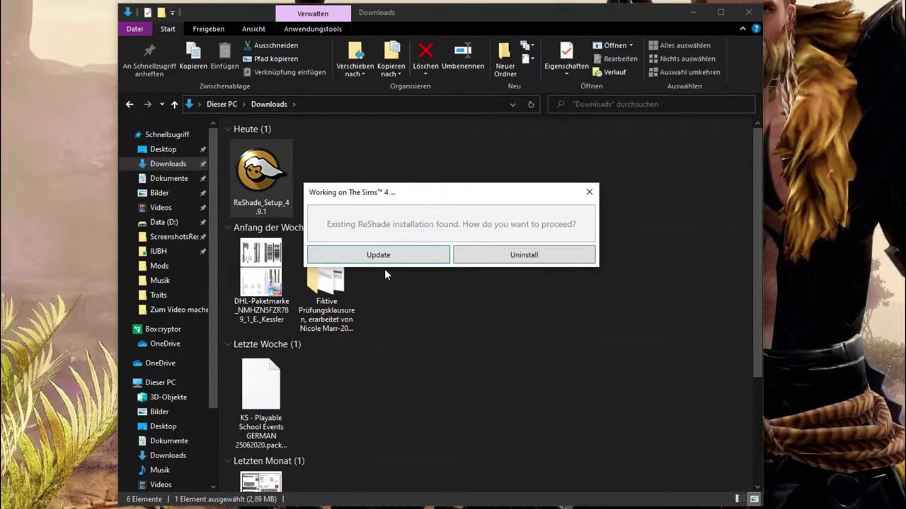
pyautogui.click(373, 256)
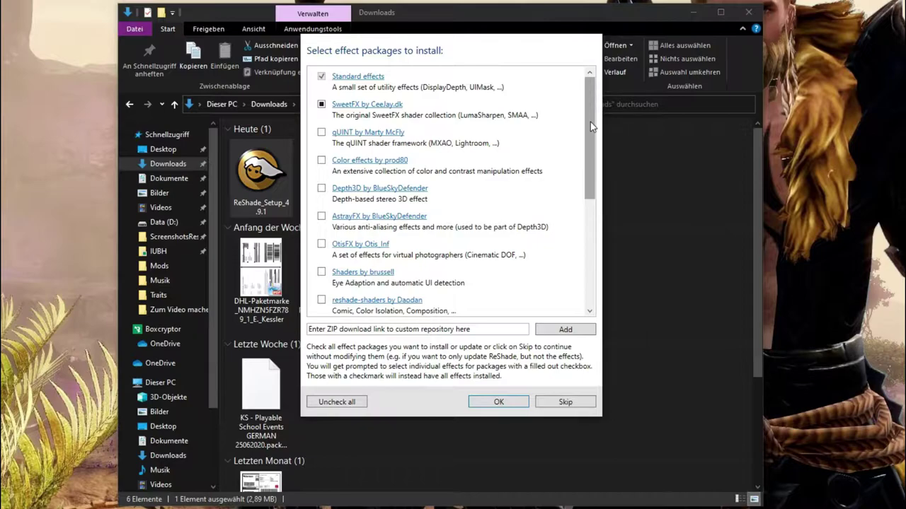
# Install the preselected Standard effects and SweetFX packages with the preselected SweetFX files, and close the setup tool.
pyautogui.moveTo(587, 137); pyautogui.dragTo(591, 270)
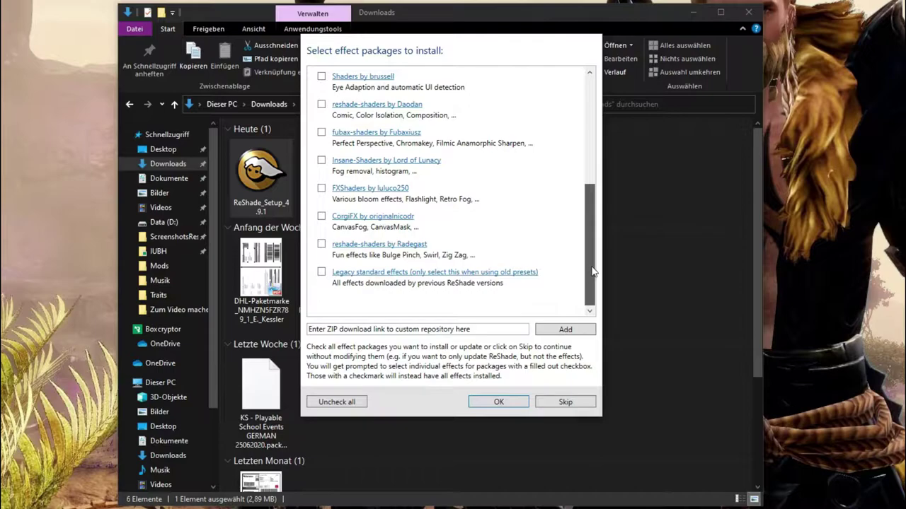
pyautogui.scroll(6, 593, 271)
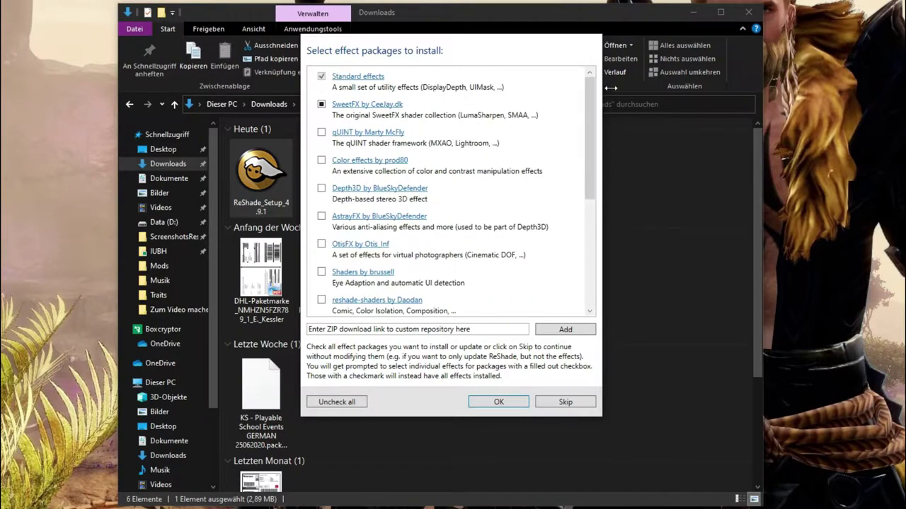
pyautogui.click(499, 401)
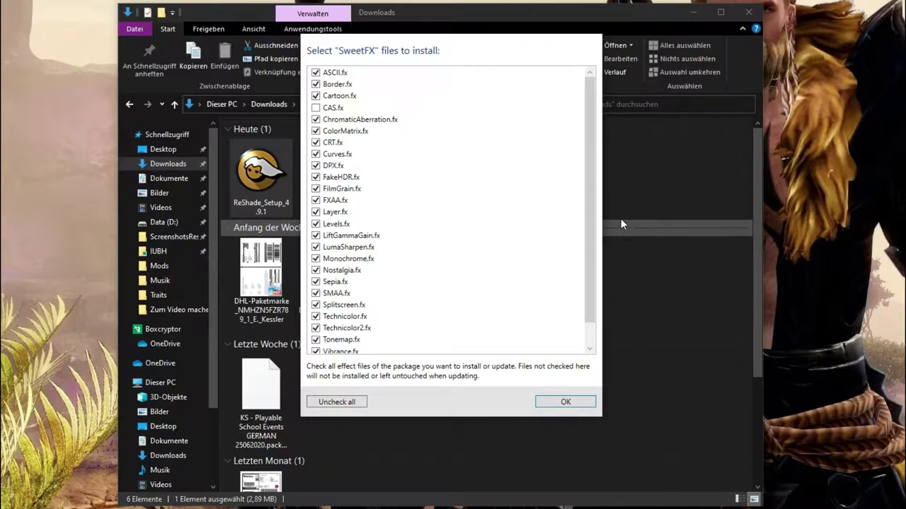
pyautogui.click(565, 402)
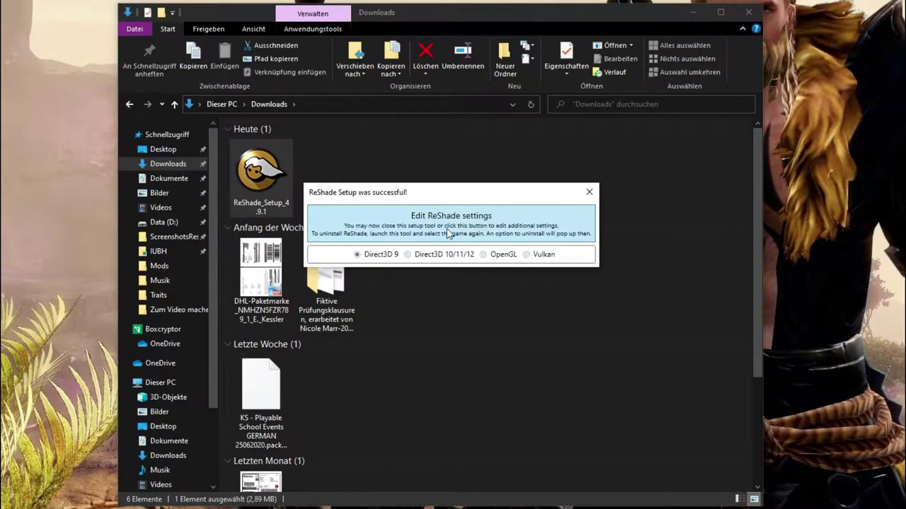
pyautogui.click(589, 192)
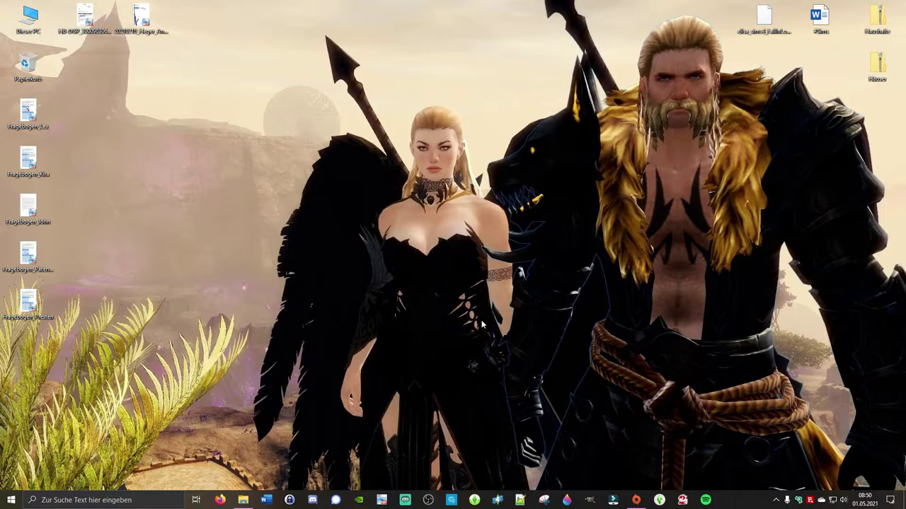
# Delete the ReShade_Setup_4.9.1 installer from the Downloads folder.
pyautogui.moveTo(249, 504)
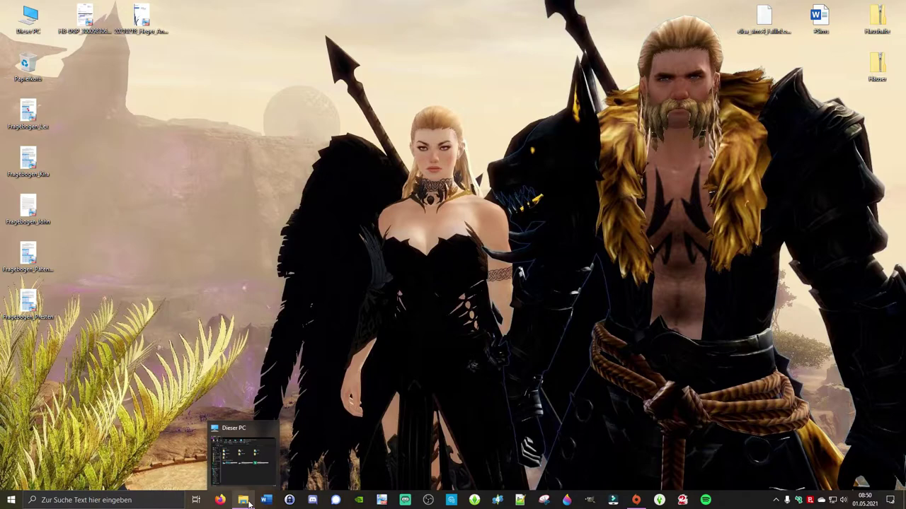
pyautogui.click(248, 504)
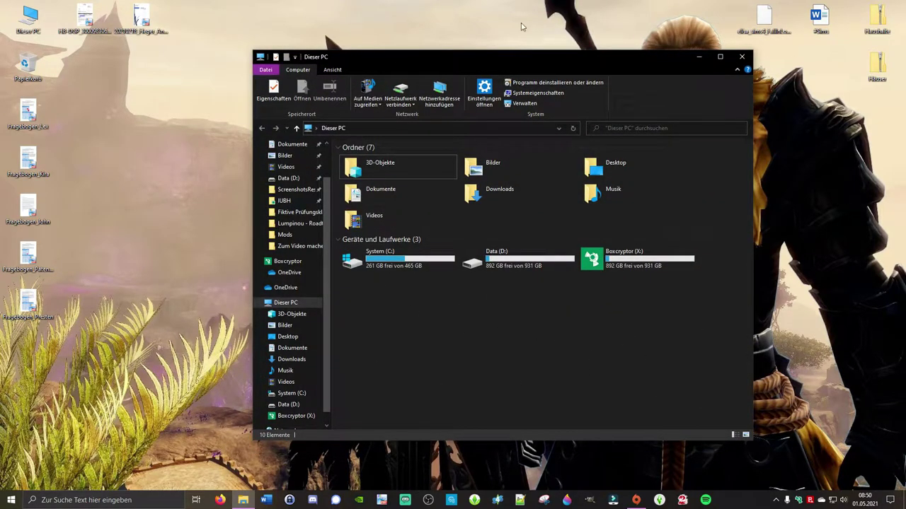
pyautogui.moveTo(241, 502)
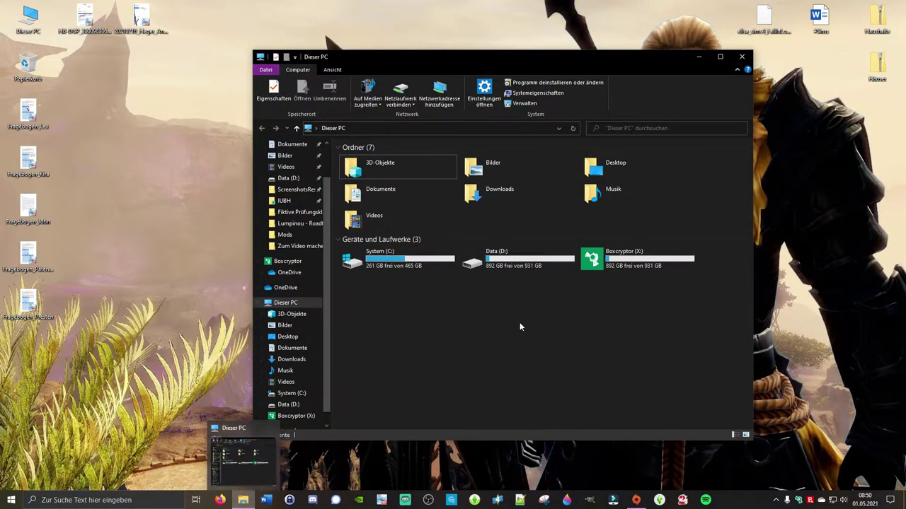
pyautogui.doubleClick(523, 202)
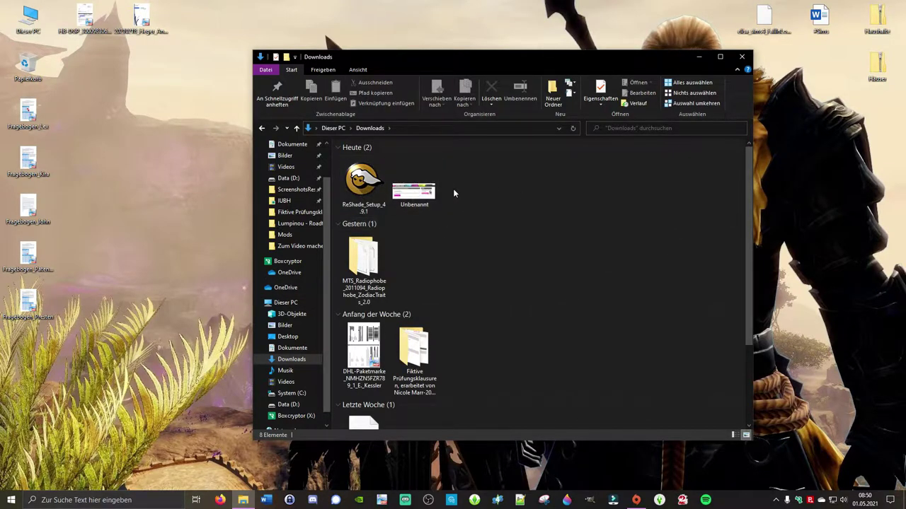
pyautogui.click(368, 187)
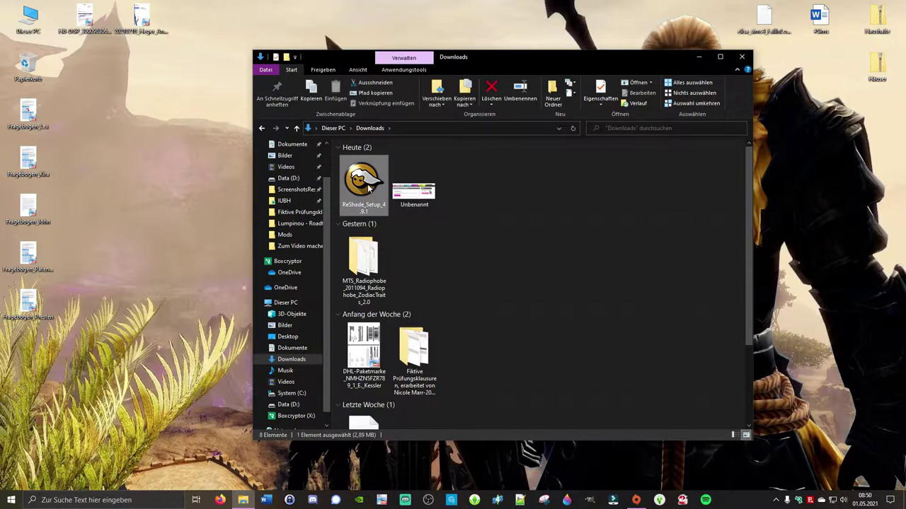
pyautogui.press('Delete')
# Empty the recycle bin and confirm the permanent deletion.
pyautogui.rightClick(34, 63)
pyautogui.click(71, 82)
pyautogui.click(480, 287)
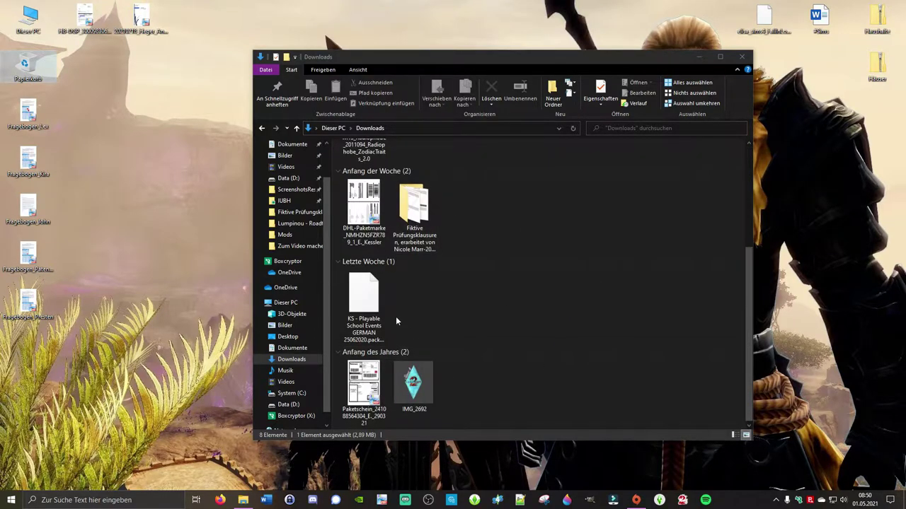
pyautogui.scroll(3, 474, 280)
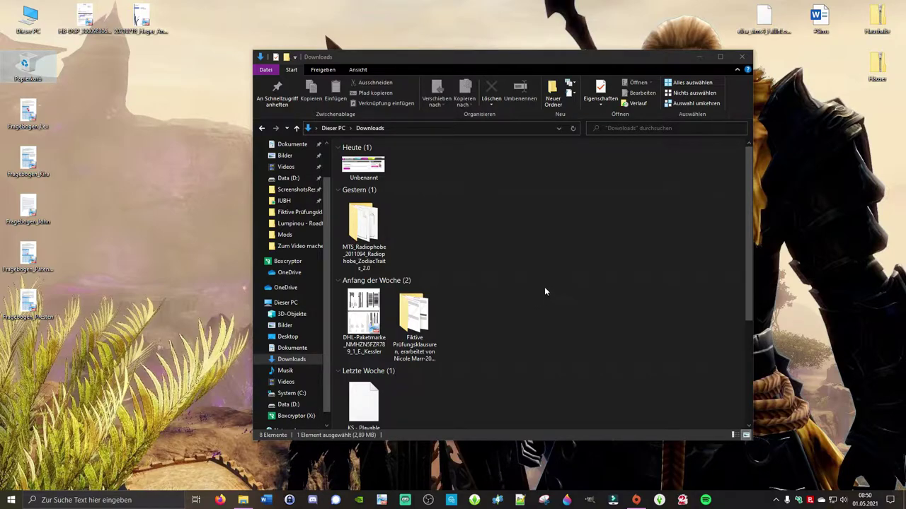
pyautogui.click(262, 128)
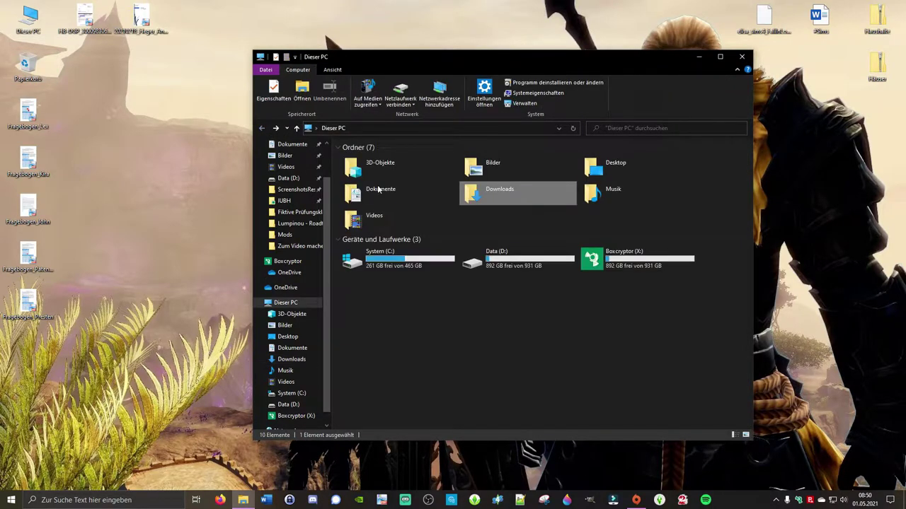
pyautogui.doubleClick(504, 191)
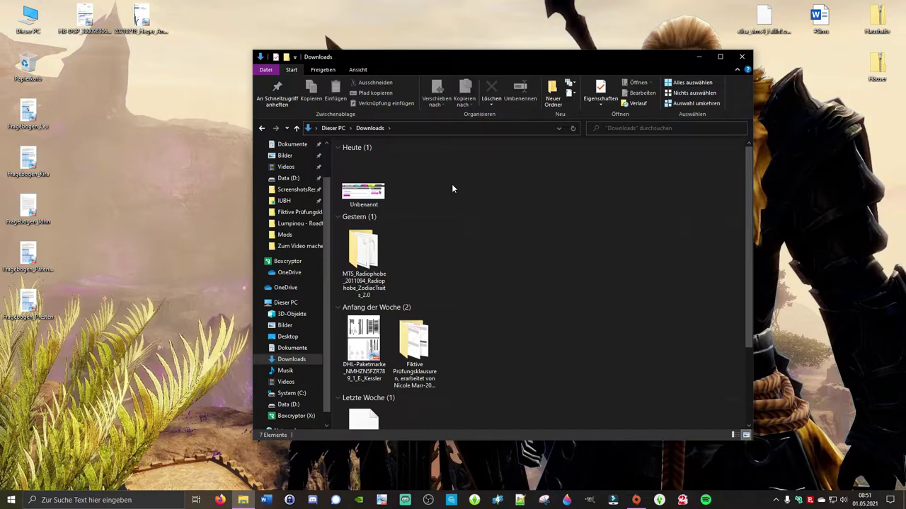
# Open the folder System (C:) > Programme (x86) > Origin Games > The Sims 4 > Game > Bin in the file manager.
pyautogui.click(330, 128)
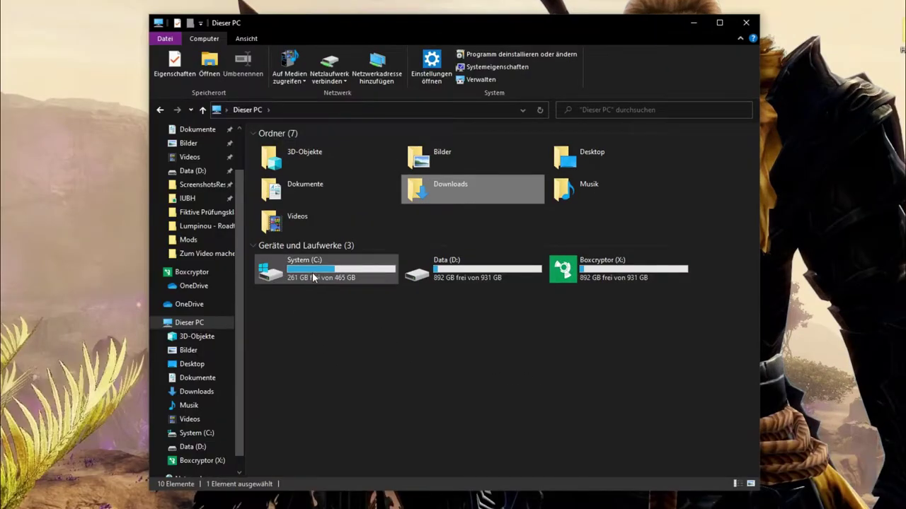
pyautogui.doubleClick(299, 274)
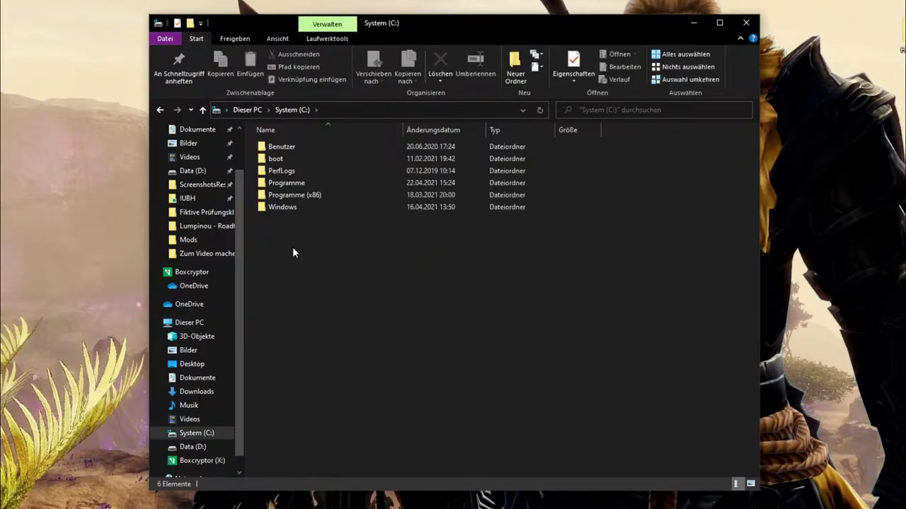
pyautogui.doubleClick(293, 195)
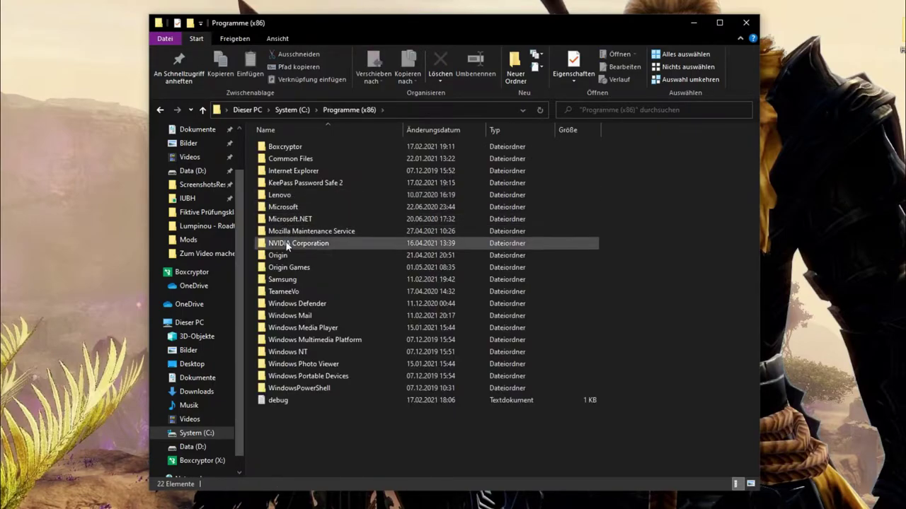
pyautogui.doubleClick(286, 267)
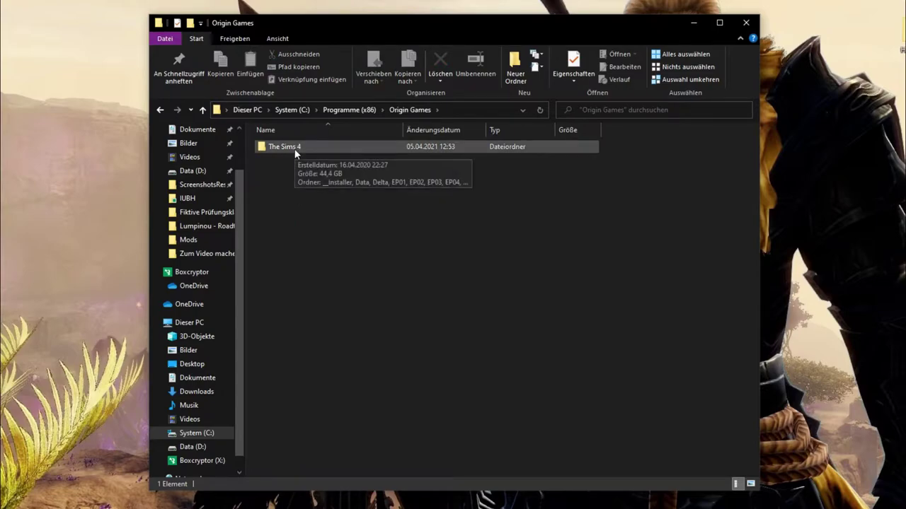
pyautogui.doubleClick(294, 149)
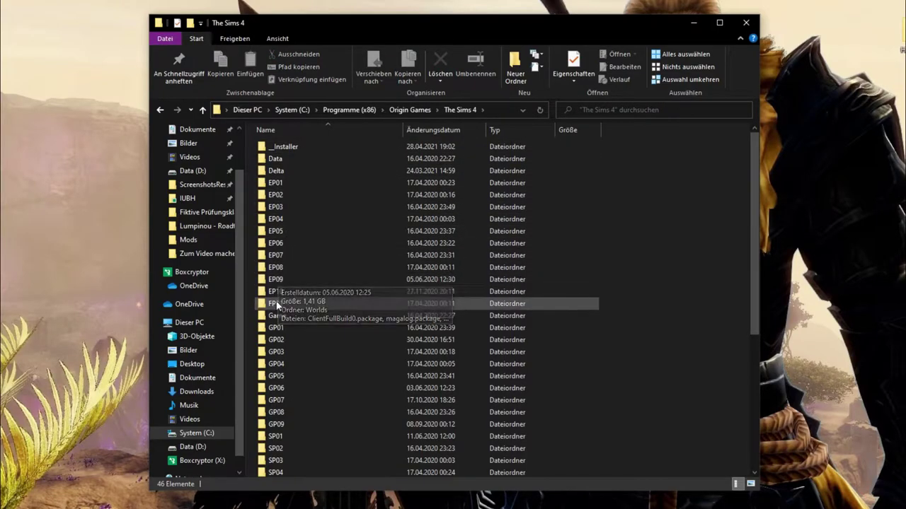
pyautogui.doubleClick(279, 317)
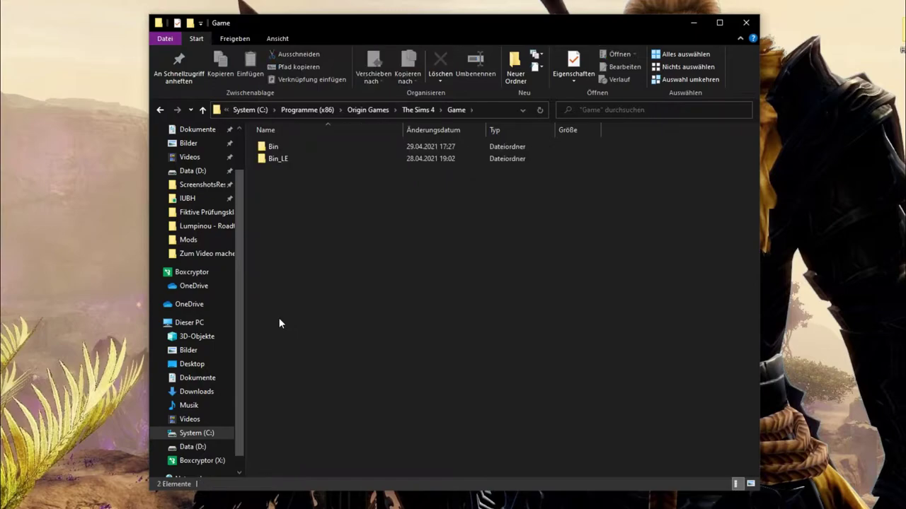
pyautogui.doubleClick(275, 149)
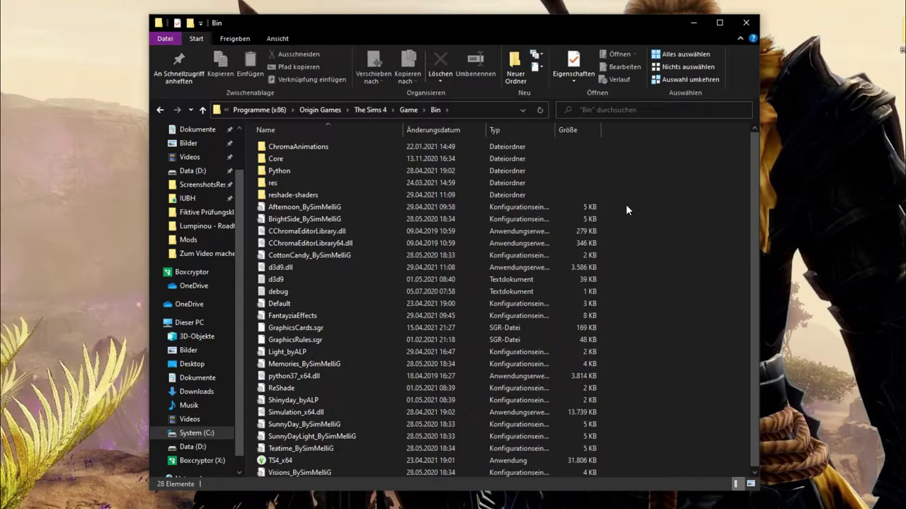
pyautogui.scroll(-1, 625, 208)
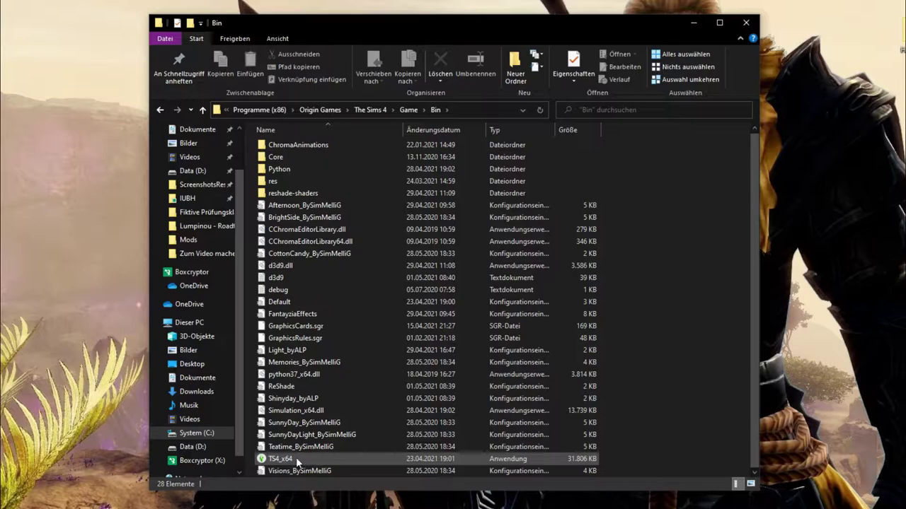
pyautogui.scroll(1, 479, 380)
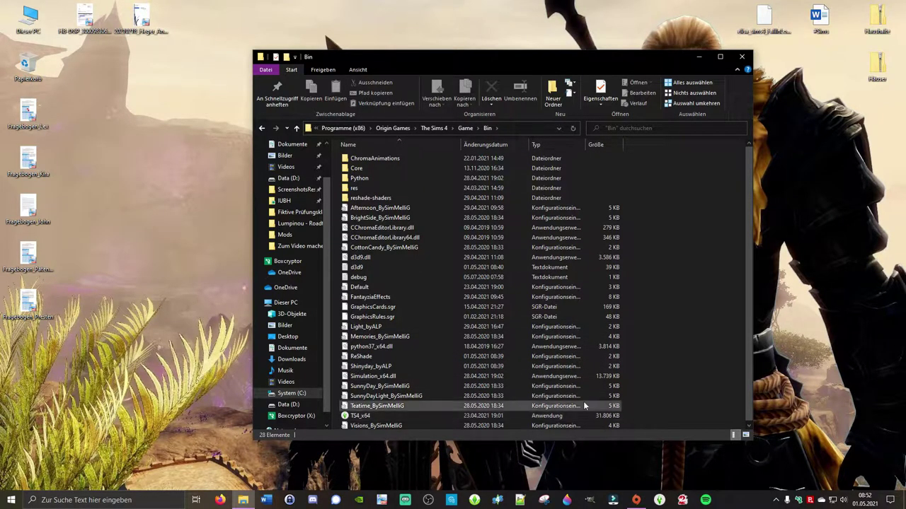
# Retrace the path from Dieser PC through System (C:) > Programme (x86) > Origin Games > The Sims 4 > Game > Bin and check the folder's paste option.
pyautogui.click(314, 127)
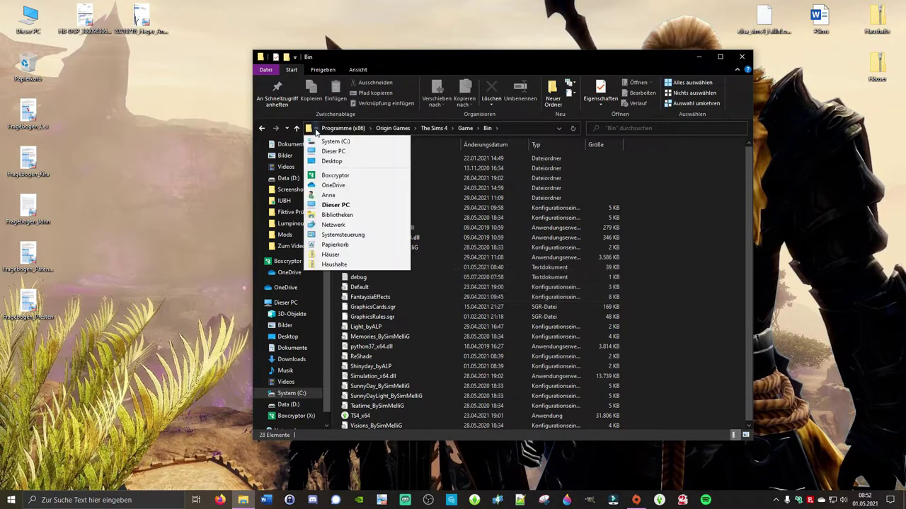
pyautogui.click(332, 153)
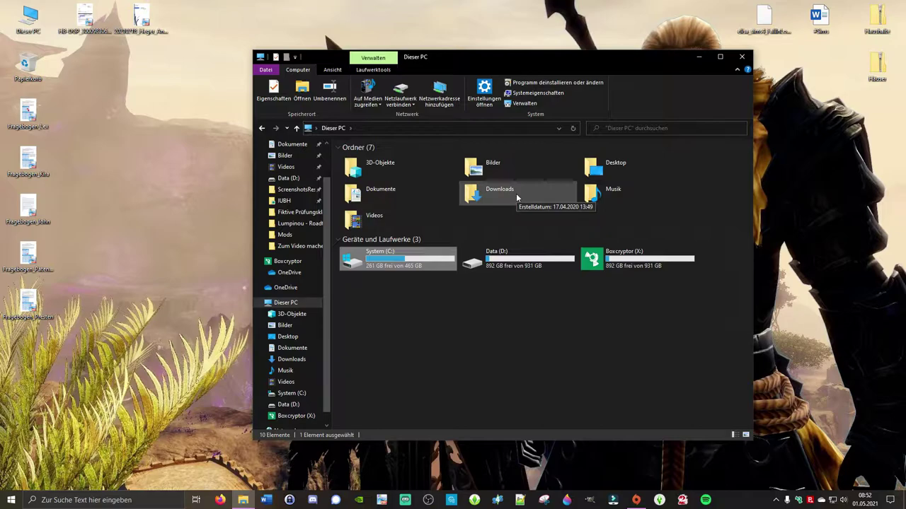
pyautogui.doubleClick(393, 259)
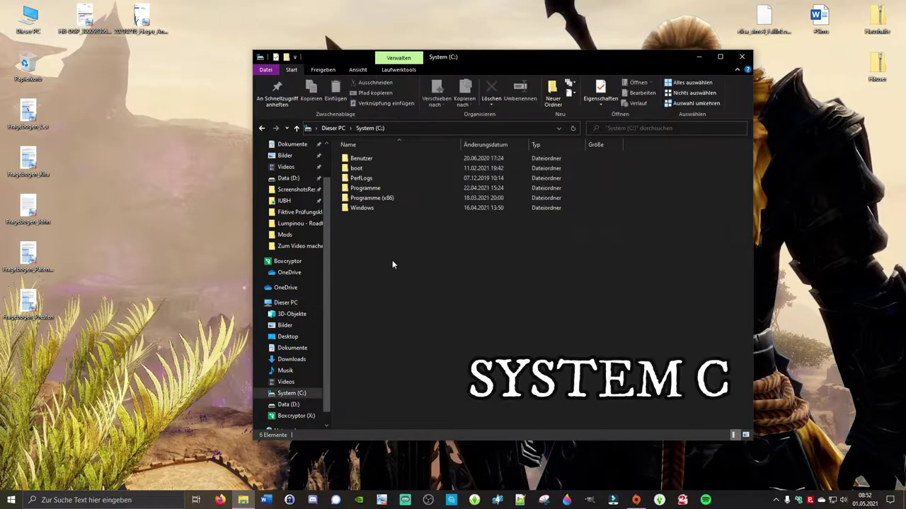
pyautogui.doubleClick(361, 202)
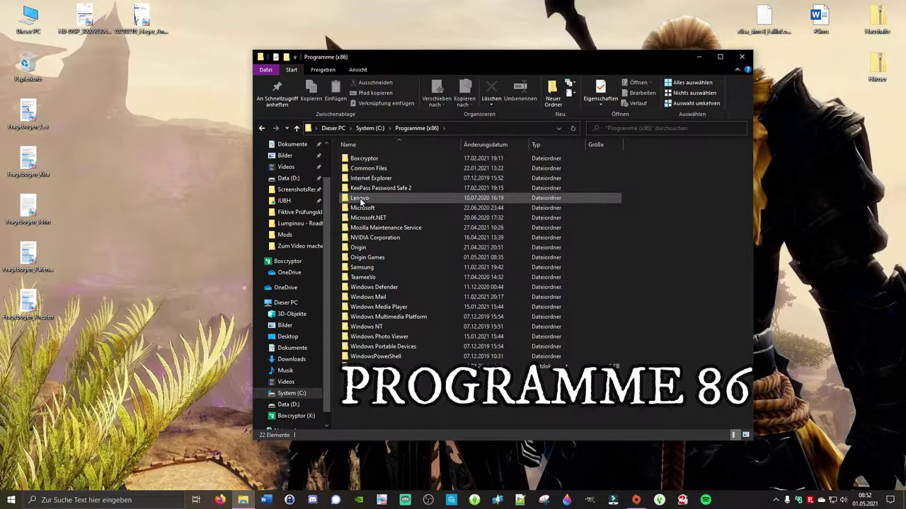
pyautogui.doubleClick(354, 258)
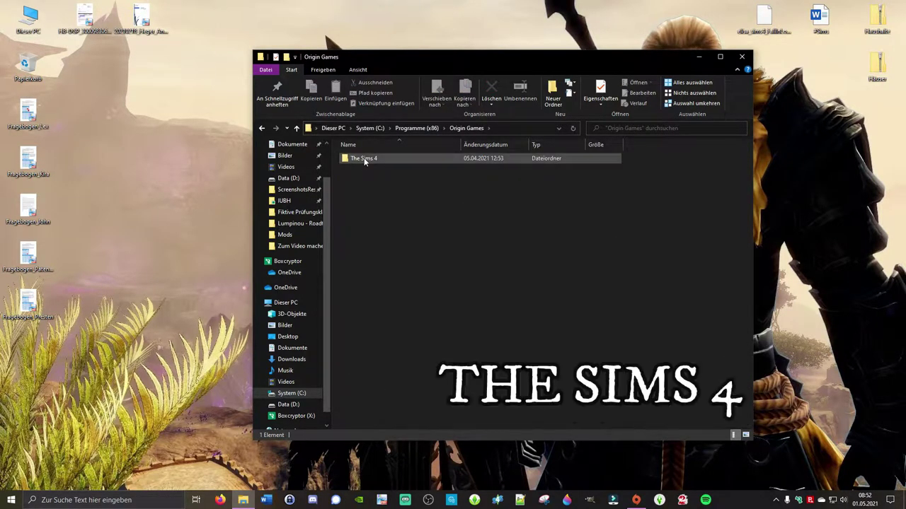
pyautogui.doubleClick(364, 159)
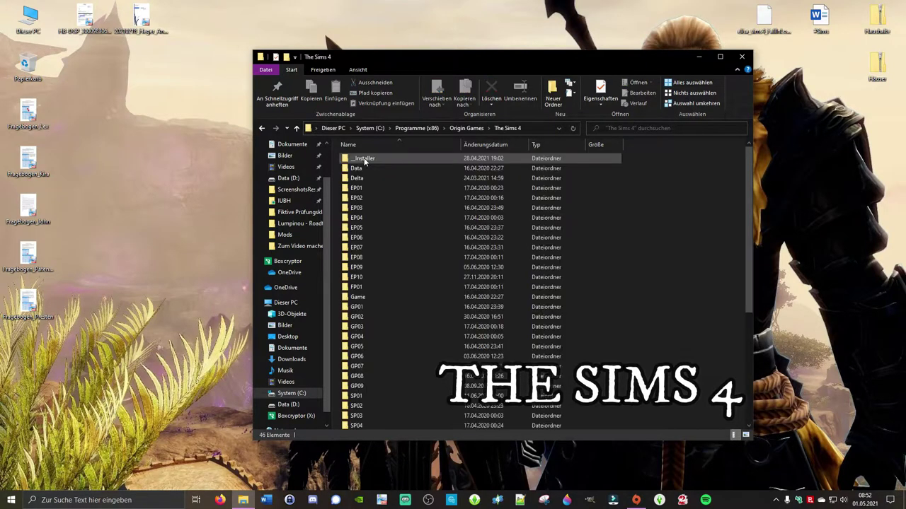
pyautogui.doubleClick(358, 297)
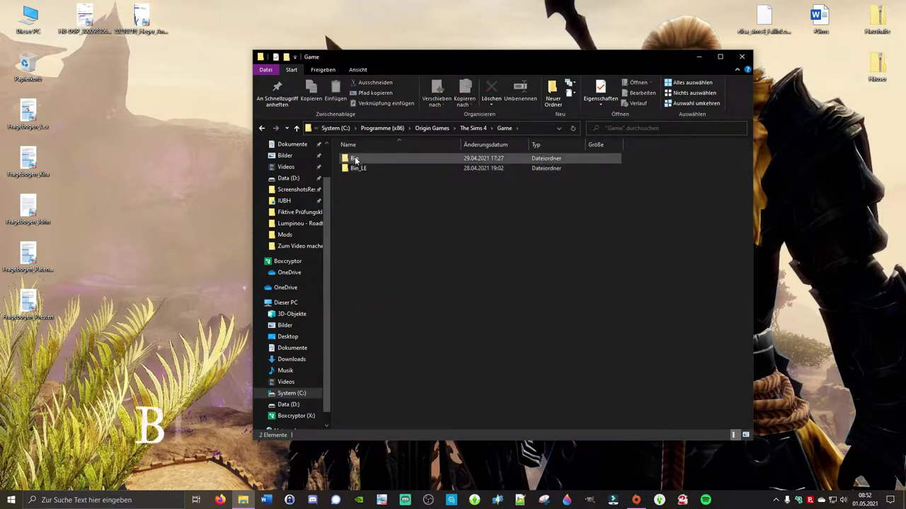
pyautogui.doubleClick(354, 158)
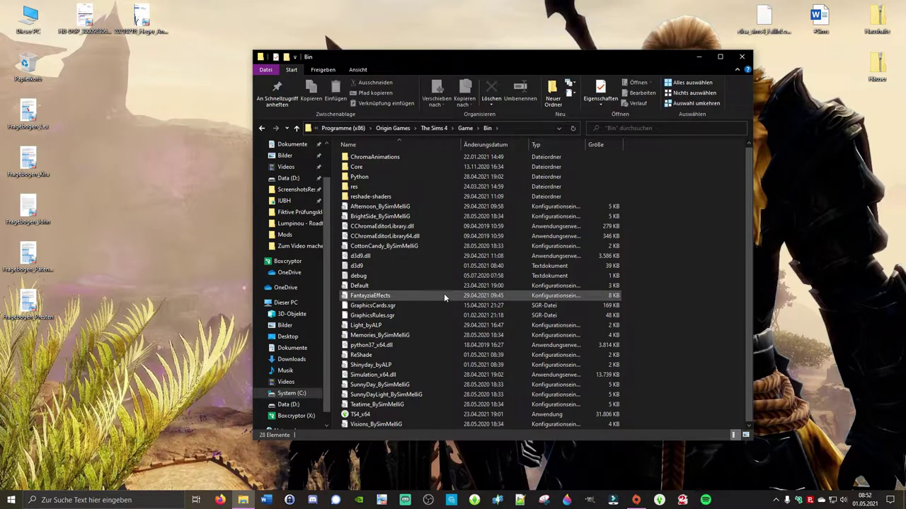
pyautogui.rightClick(673, 262)
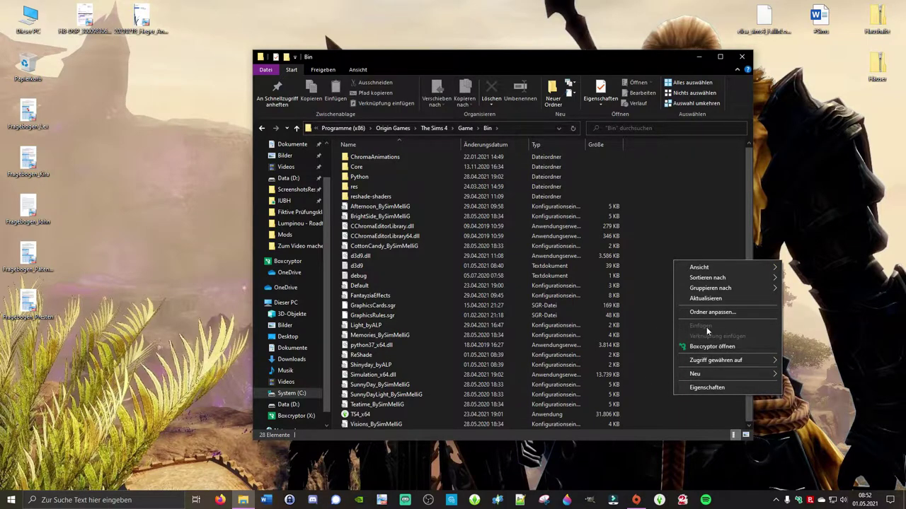
pyautogui.click(700, 231)
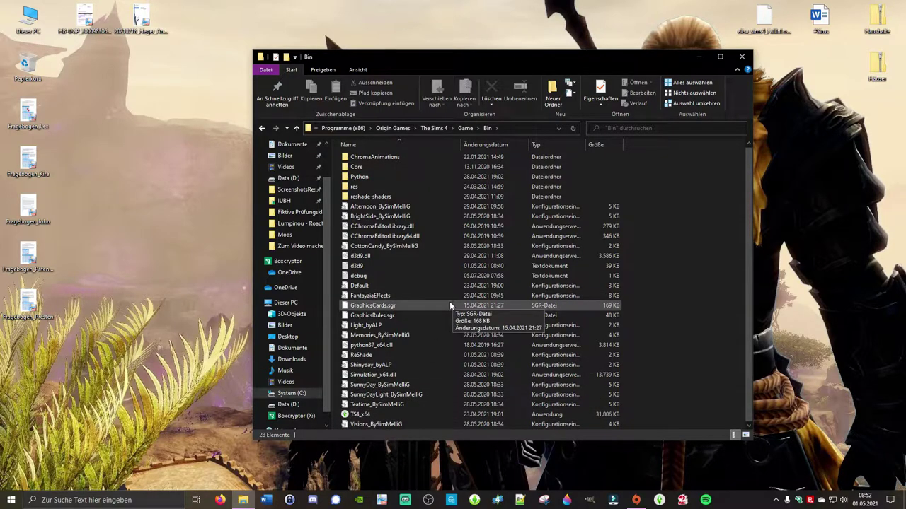
# Close the Bin folder window, switch to Origin and go back from the application settings to the Startseite.
pyautogui.click(742, 57)
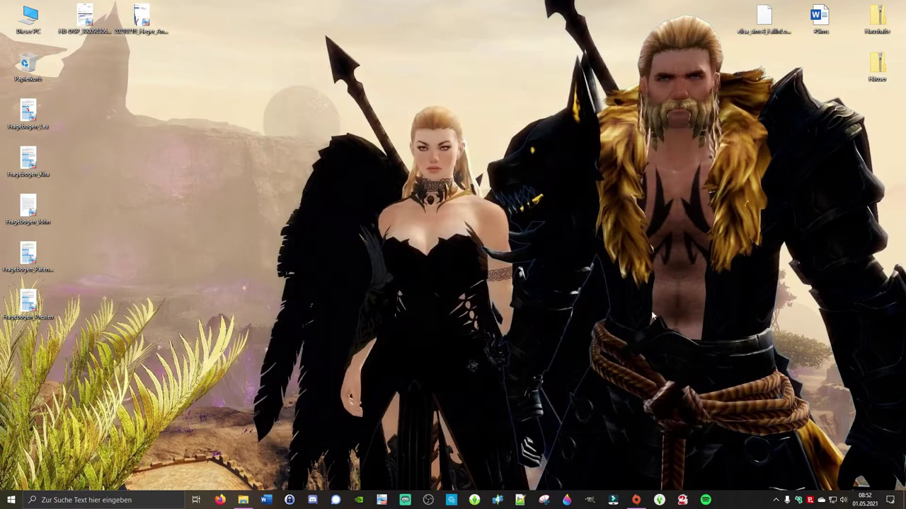
pyautogui.click(638, 501)
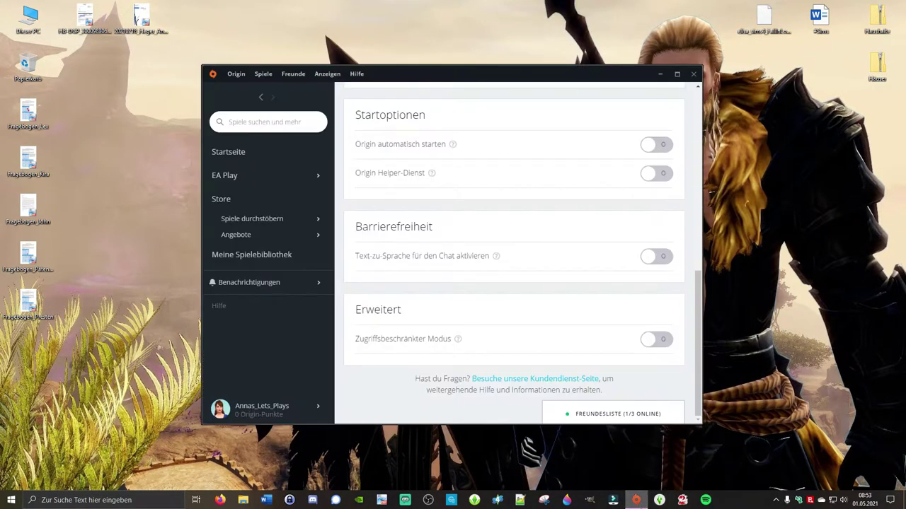
pyautogui.click(262, 98)
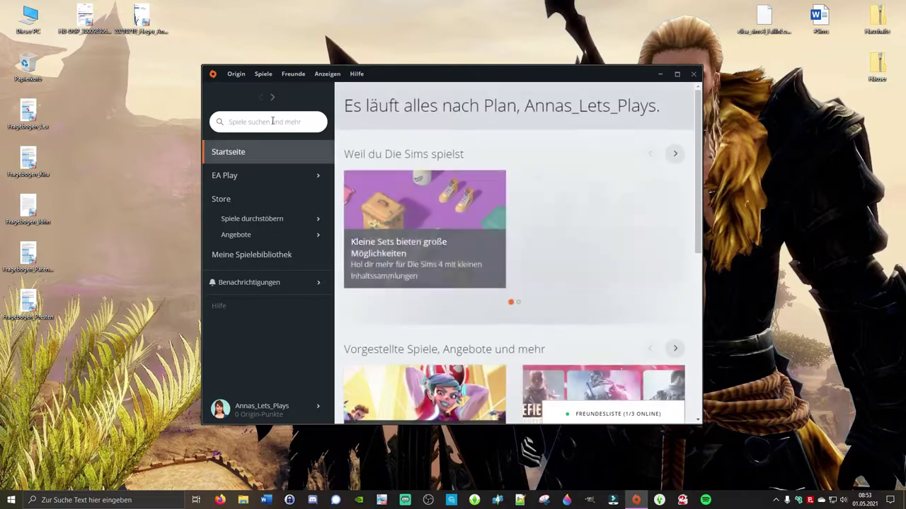